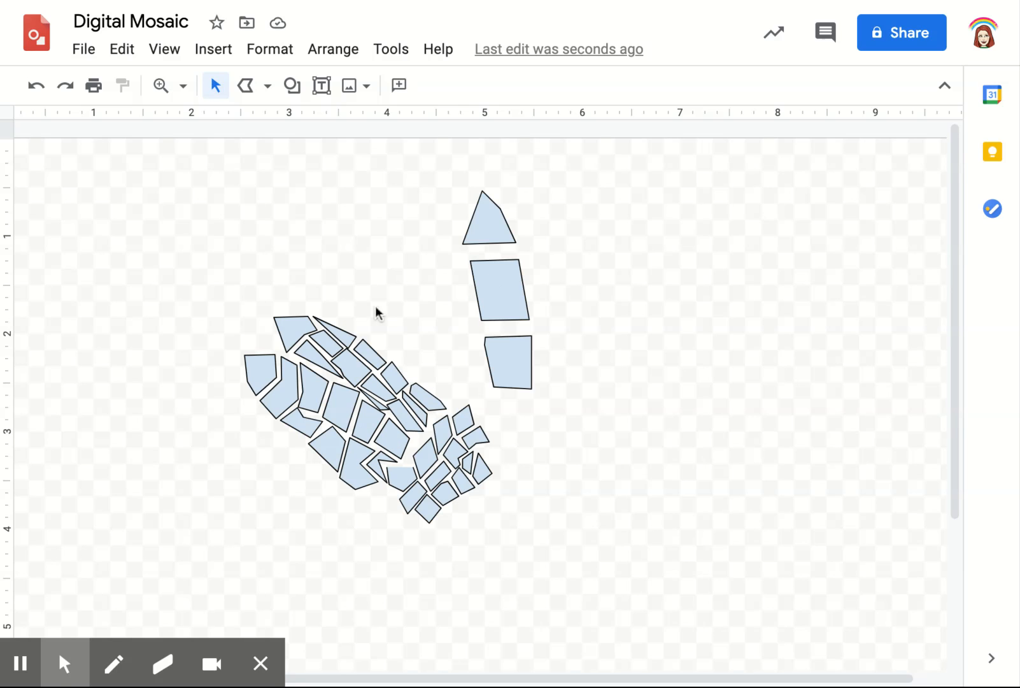
Undo the removal of the sunflower photo and shrink the triangular tile to fit the tip of the upper petal
left_click(35, 85)
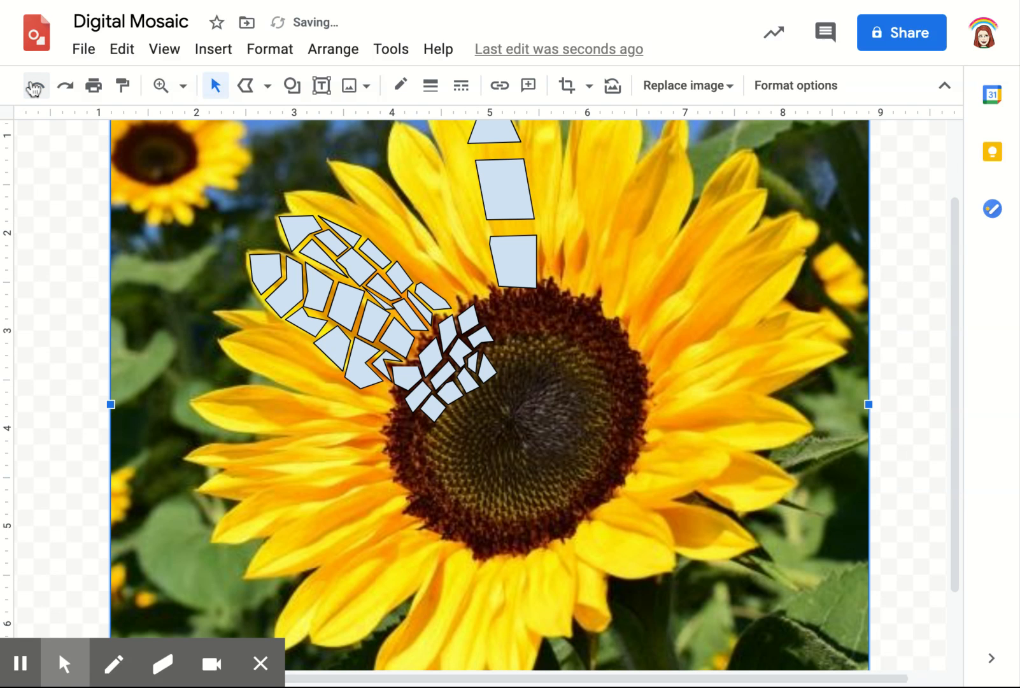
scroll(278, 305, "up", 3)
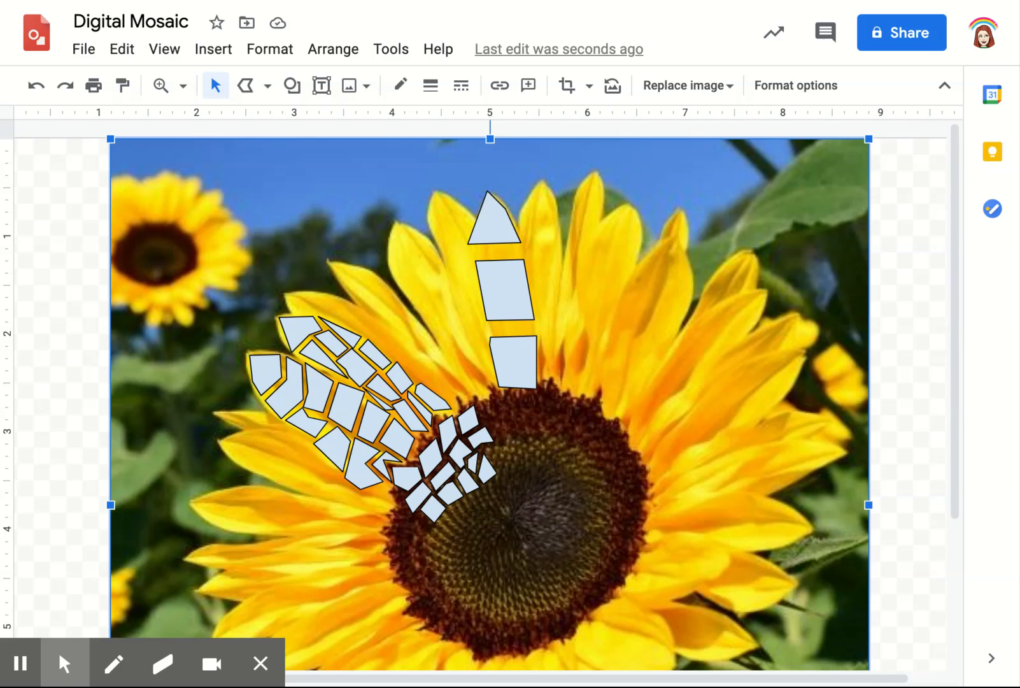
left_click(494, 223)
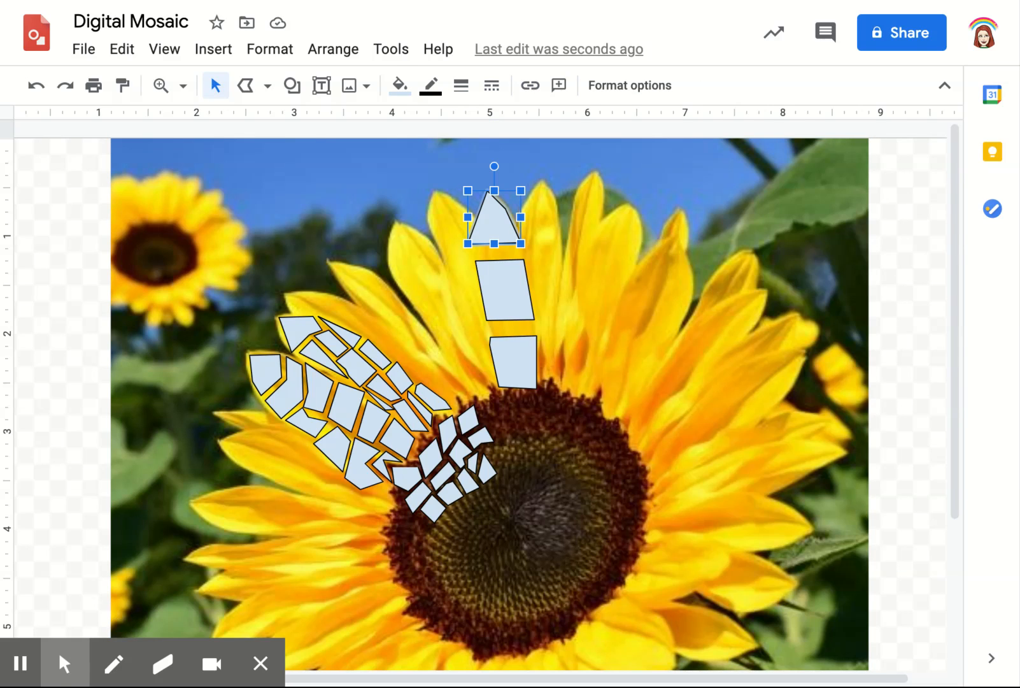
left_click_drag(521, 191, 494, 210)
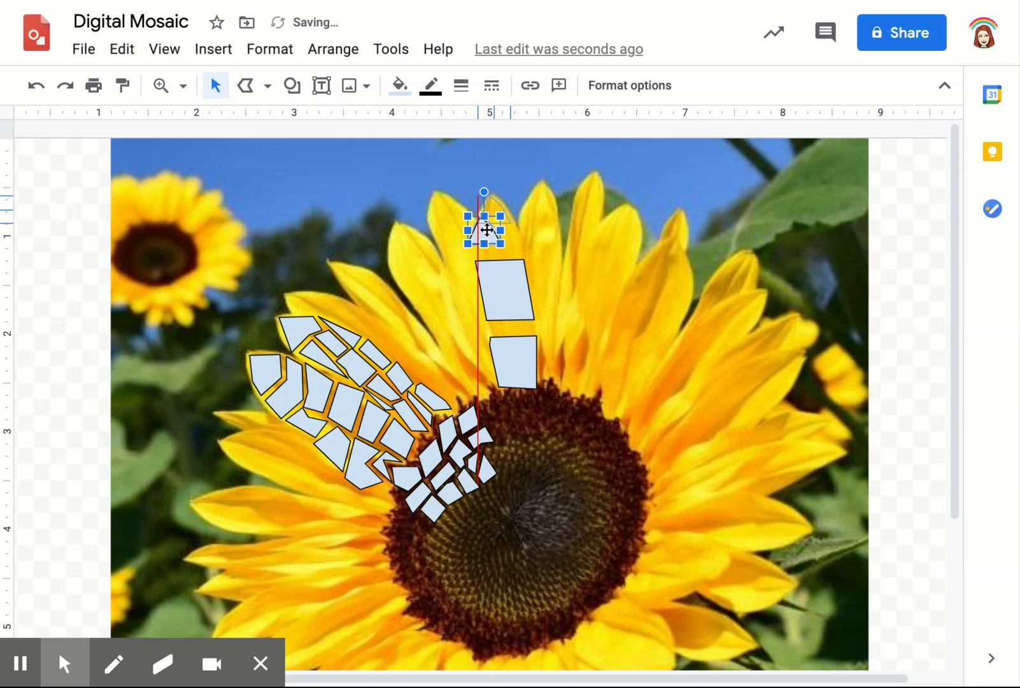
Move the middle four-sided tile up below the triangular tile and shrink it to a small mosaic piece
left_click(502, 300)
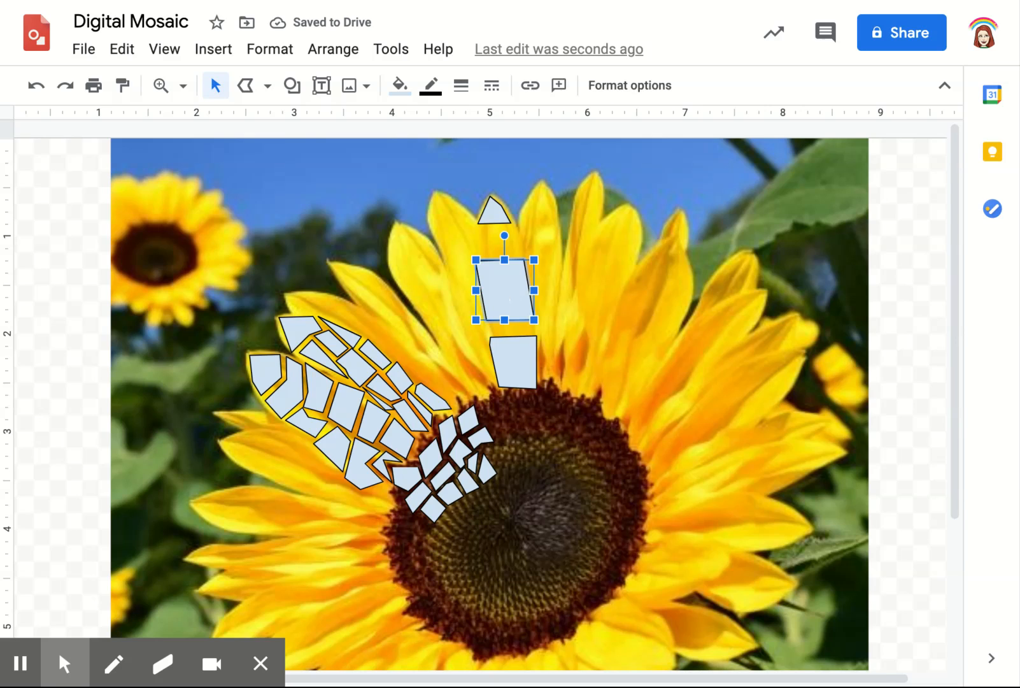
left_click_drag(504, 290, 502, 261)
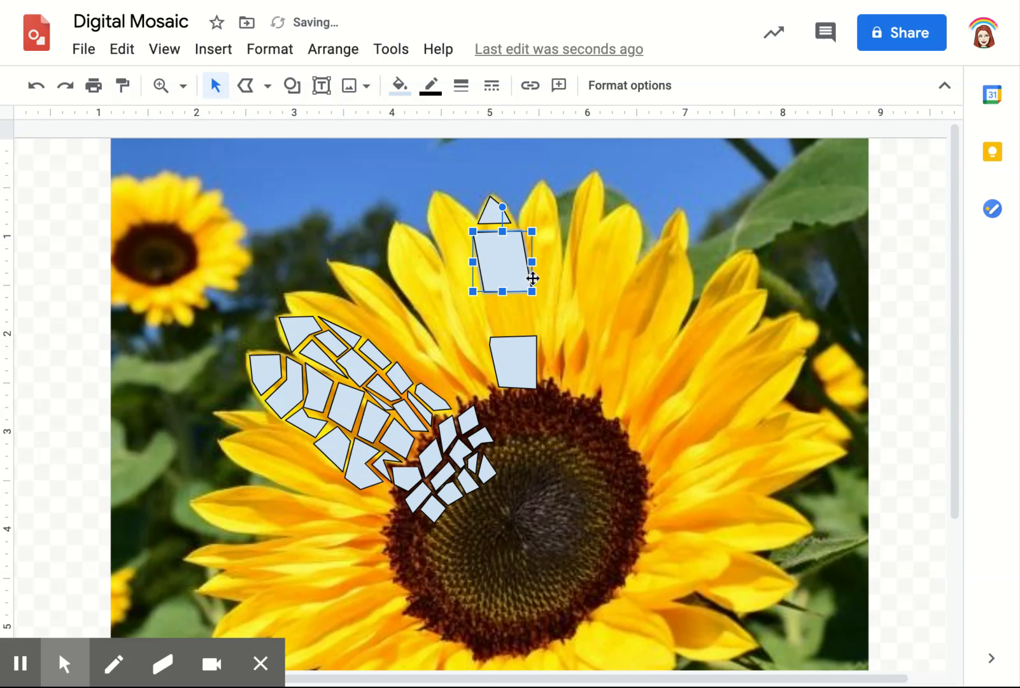
left_click_drag(532, 291, 499, 255)
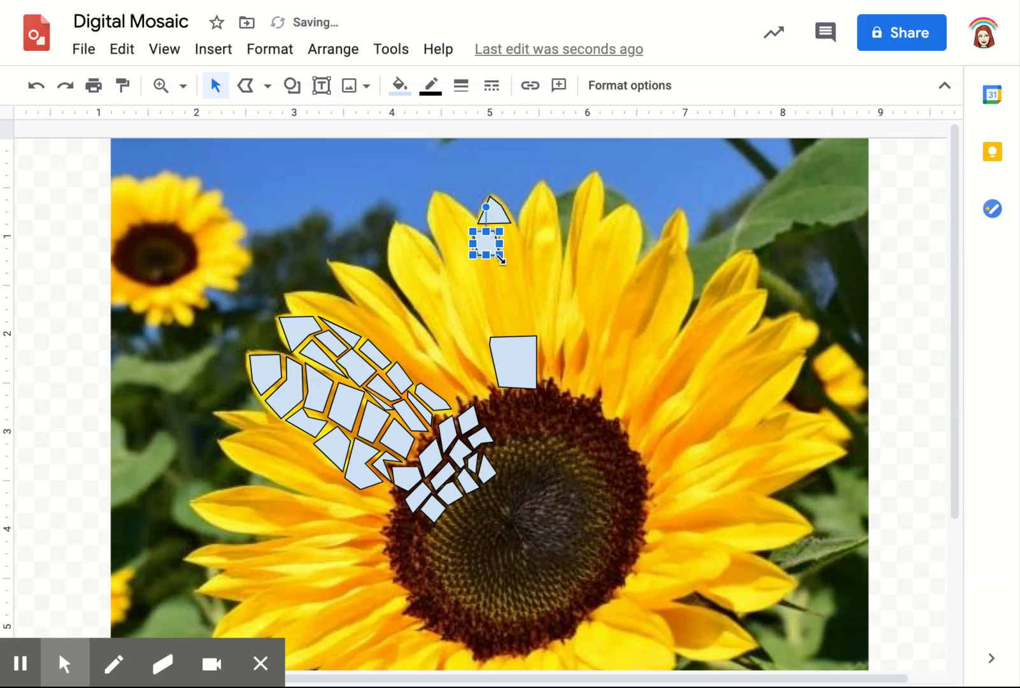
left_click(513, 357)
left_click_drag(537, 332, 520, 356)
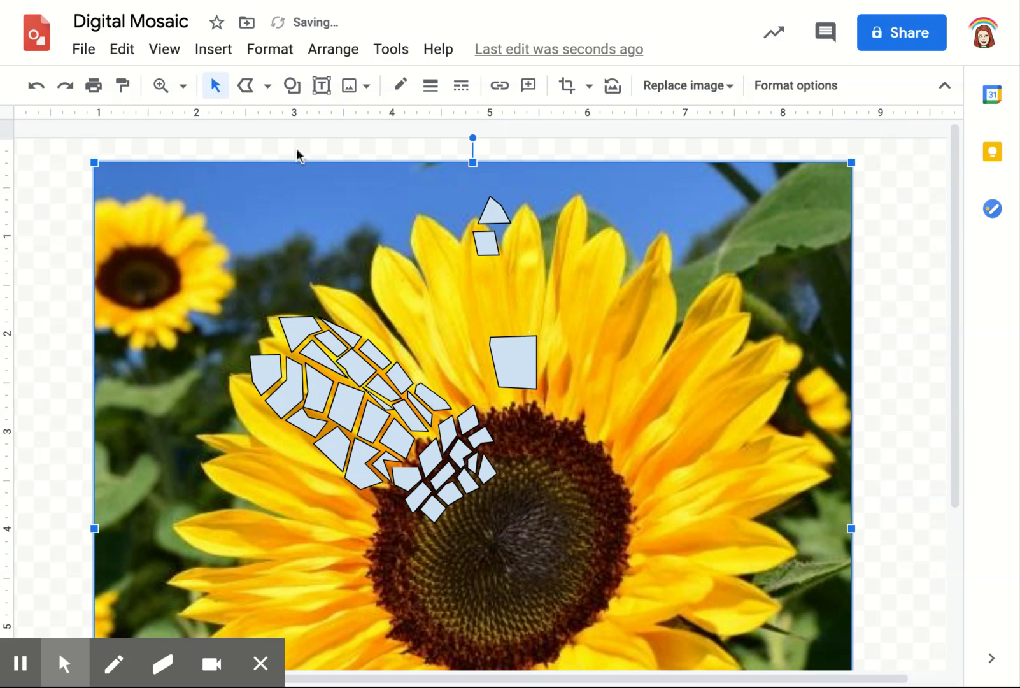
left_click(35, 85)
scroll(394, 382, "up", 3)
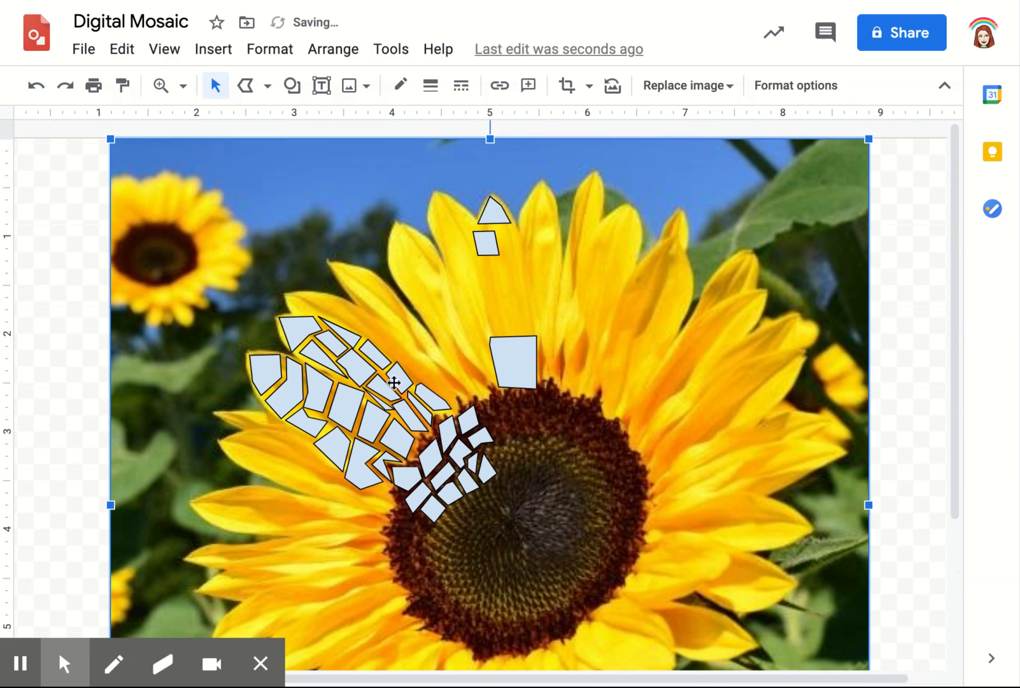
Shrink the remaining large tile above the flower's centre and place it under the small tiles on the upper petal
left_click(509, 368)
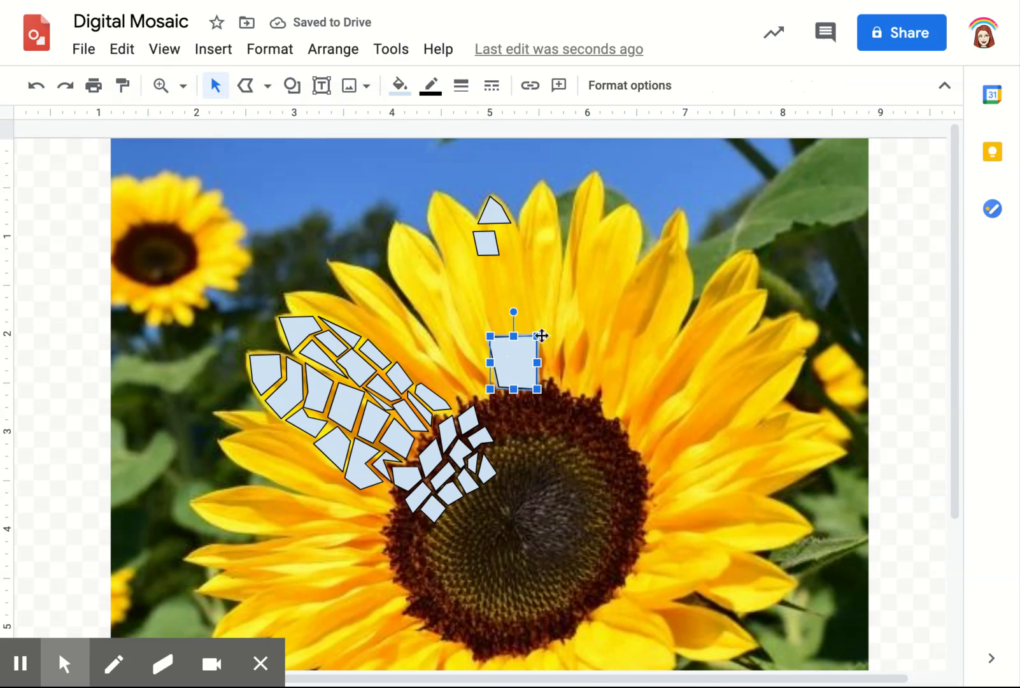
left_click_drag(539, 335, 486, 274)
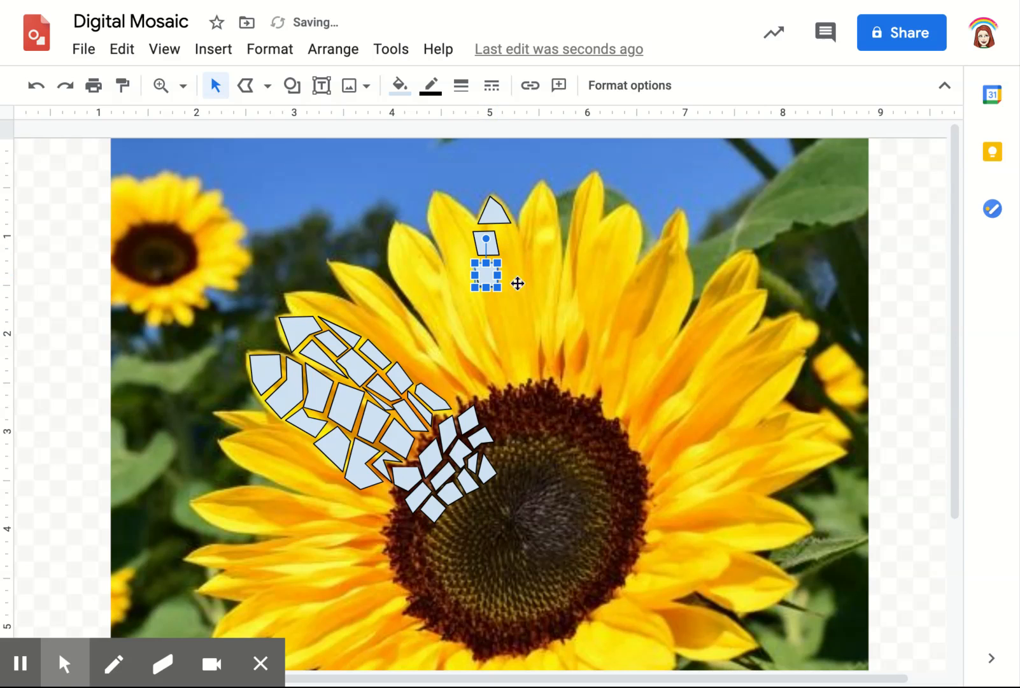
left_click(519, 288)
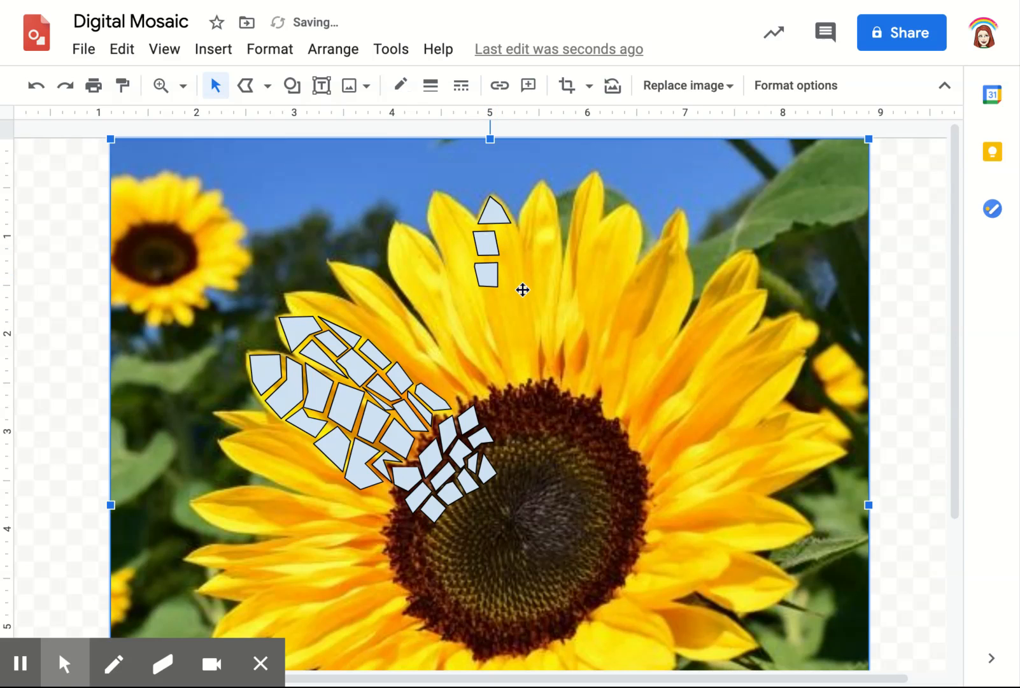
Reposition the two small four-sided tiles beneath the triangular tile, leaving a narrow gap between all three pieces
left_click(484, 274)
left_click_drag(485, 274, 487, 238)
left_click(544, 303)
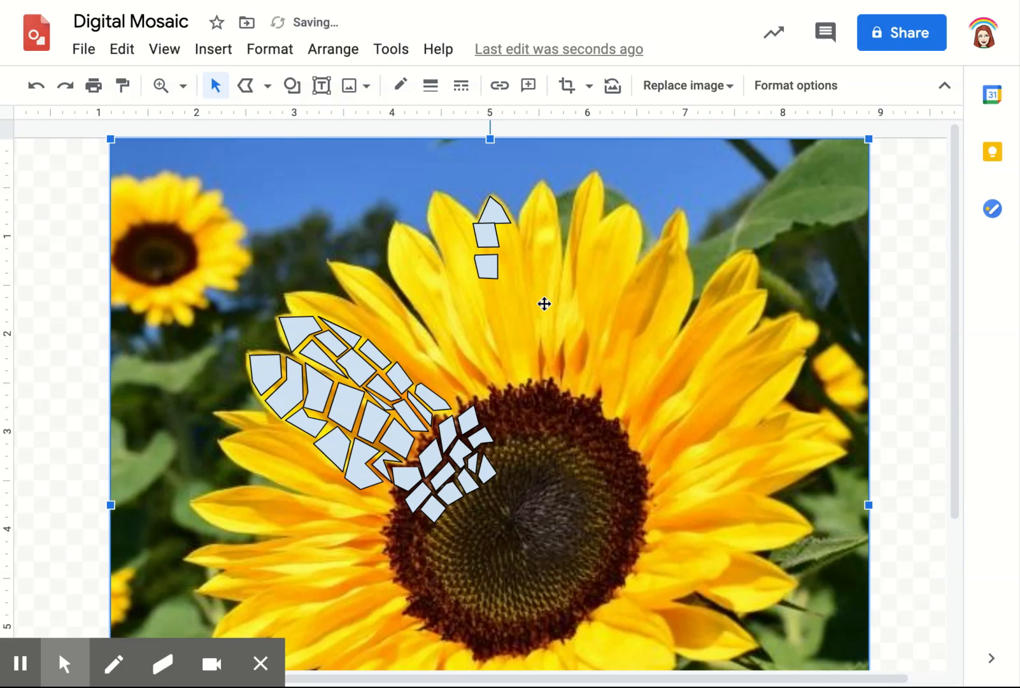
left_click(489, 228)
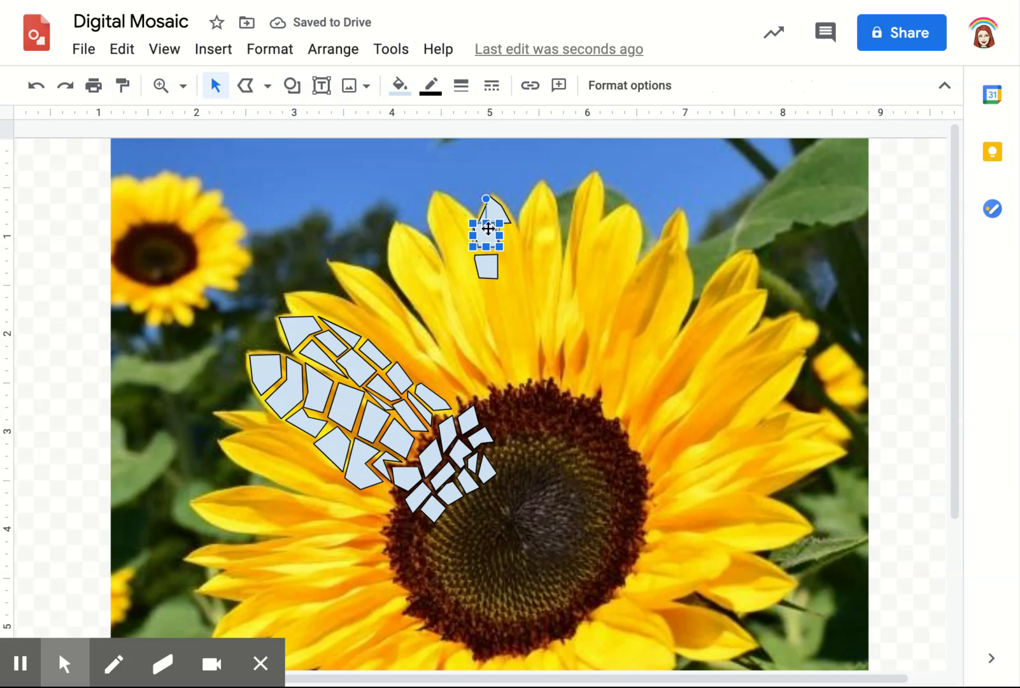
left_click_drag(489, 228, 492, 280)
left_click(417, 259)
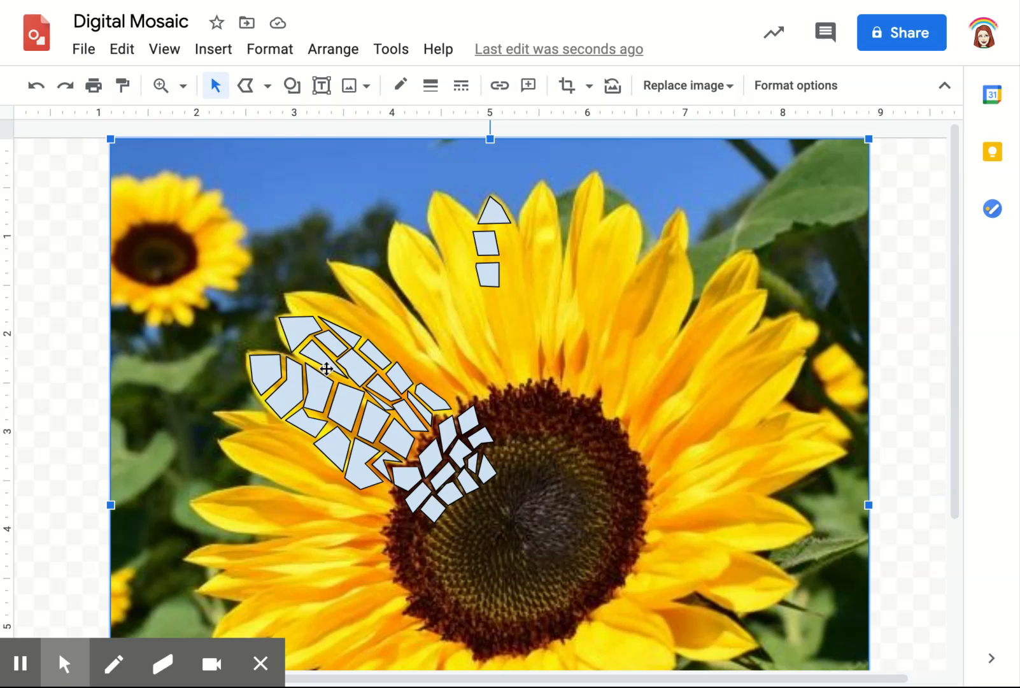
Fill the topmost tile of the left-hand petals with the yellow #ffd966
left_click(211, 95)
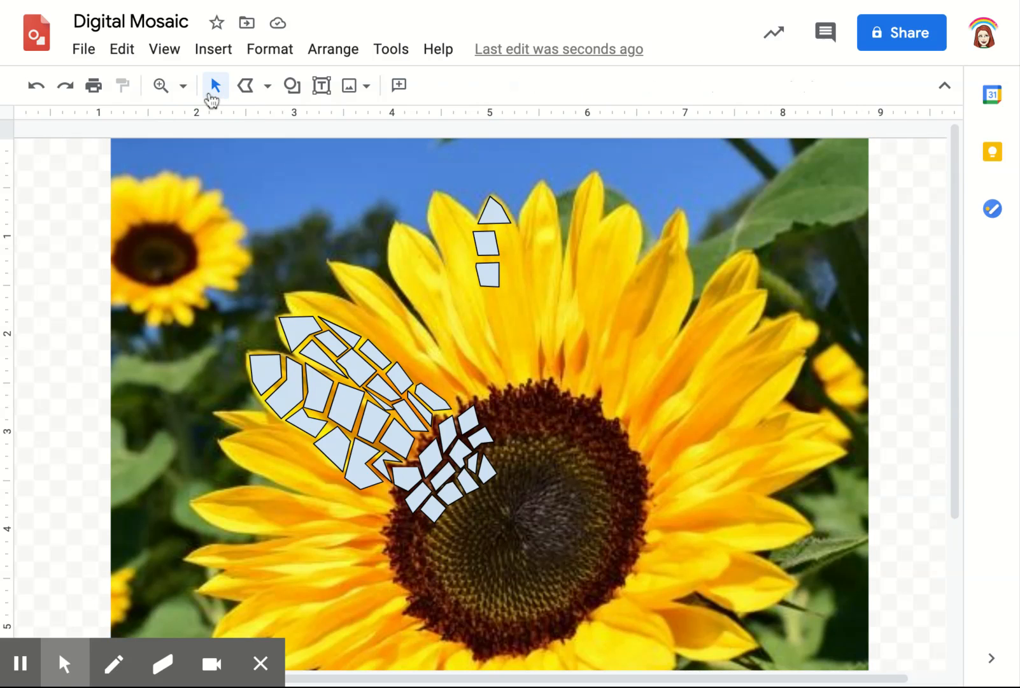
left_click(298, 333)
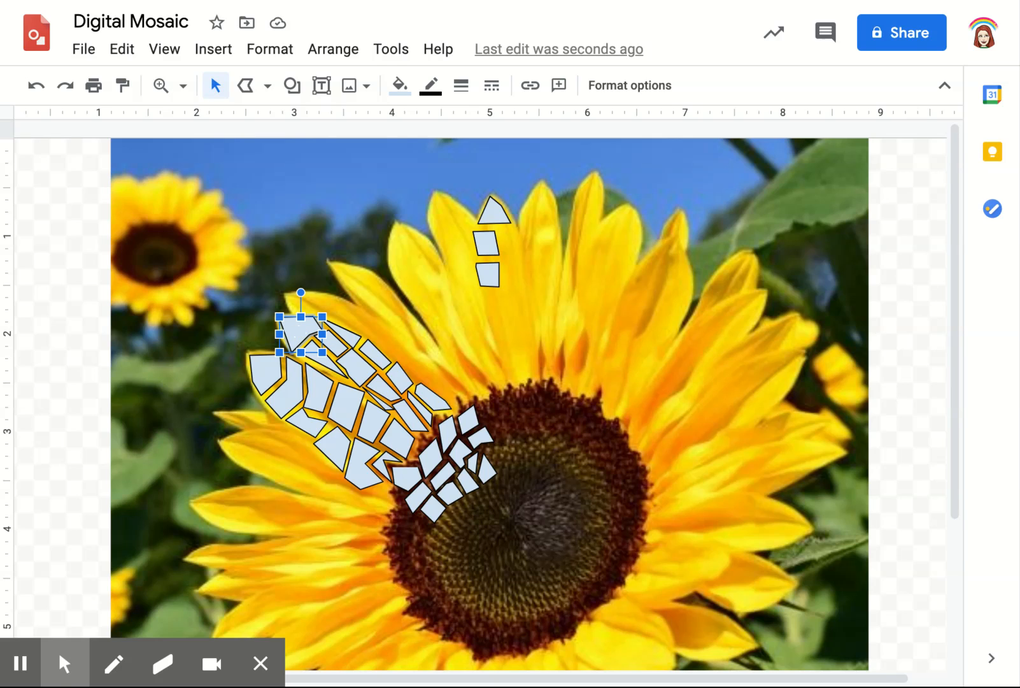
left_click(400, 96)
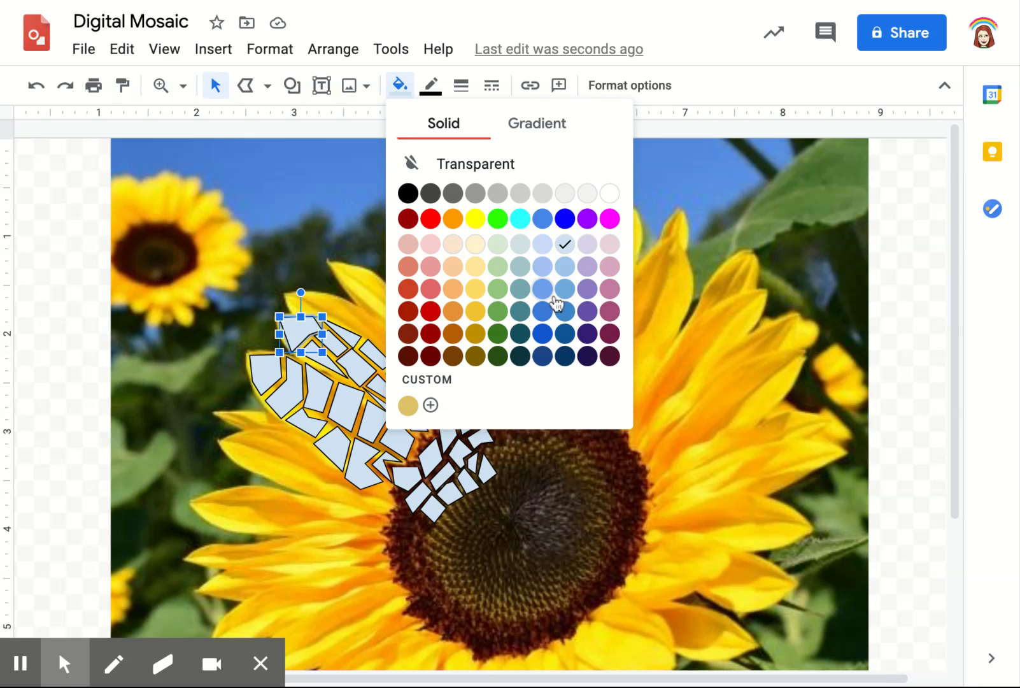
left_click(474, 290)
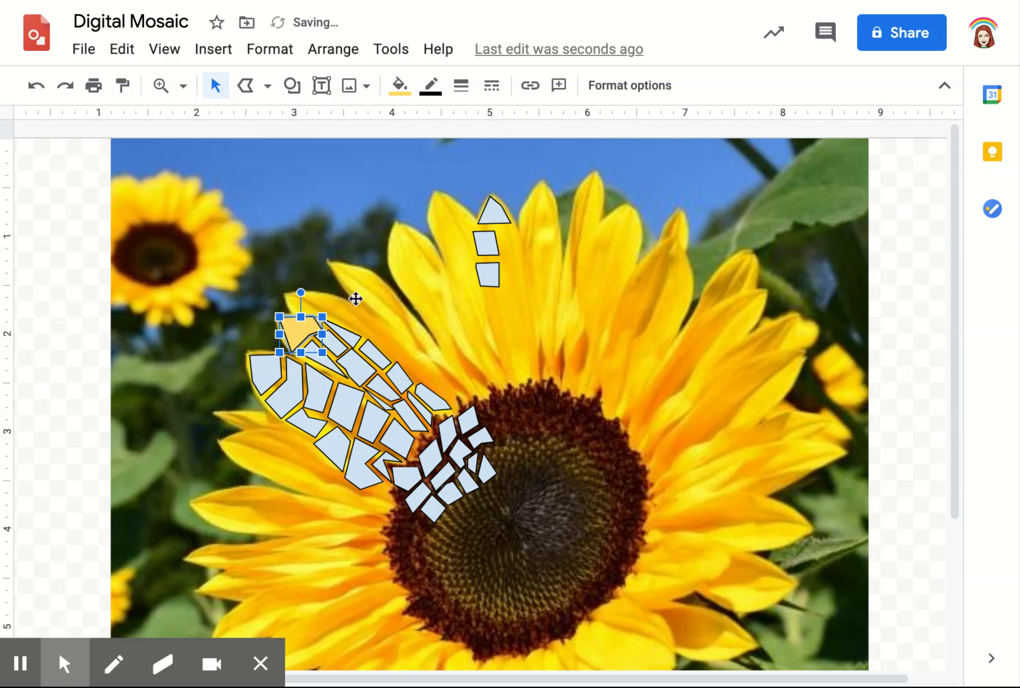
Mix a slightly paler custom yellow for the topmost tile's fill and check that it is saved among the custom colours
left_click(394, 96)
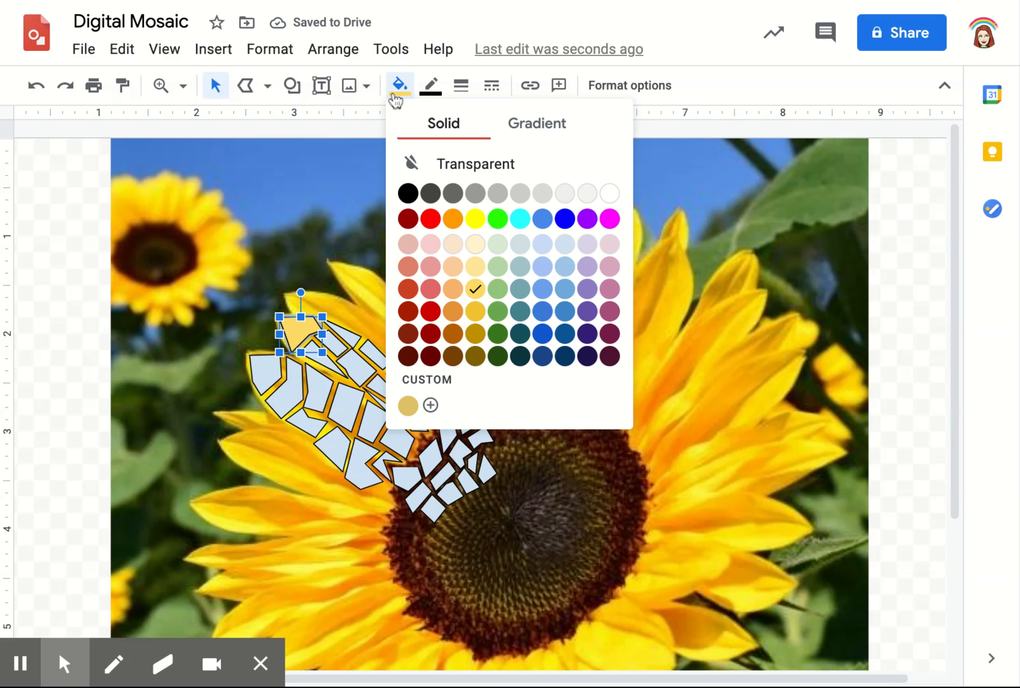
left_click(431, 405)
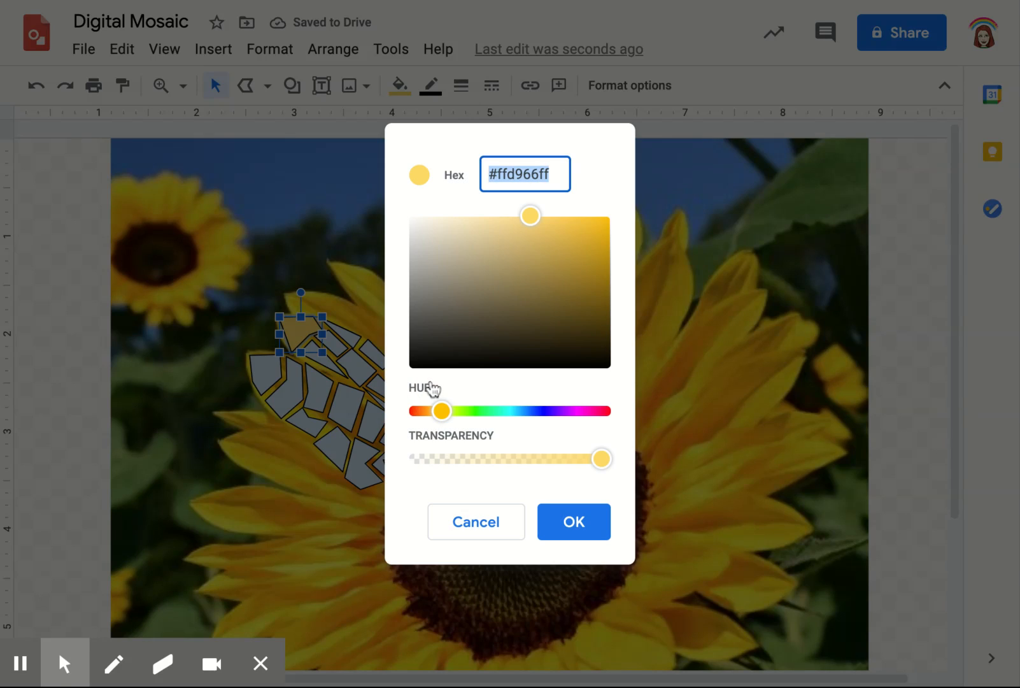
mouse_move(531, 220)
left_mouse_down()
mouse_move(515, 230)
mouse_move(517, 218)
left_mouse_up()
left_click(566, 541)
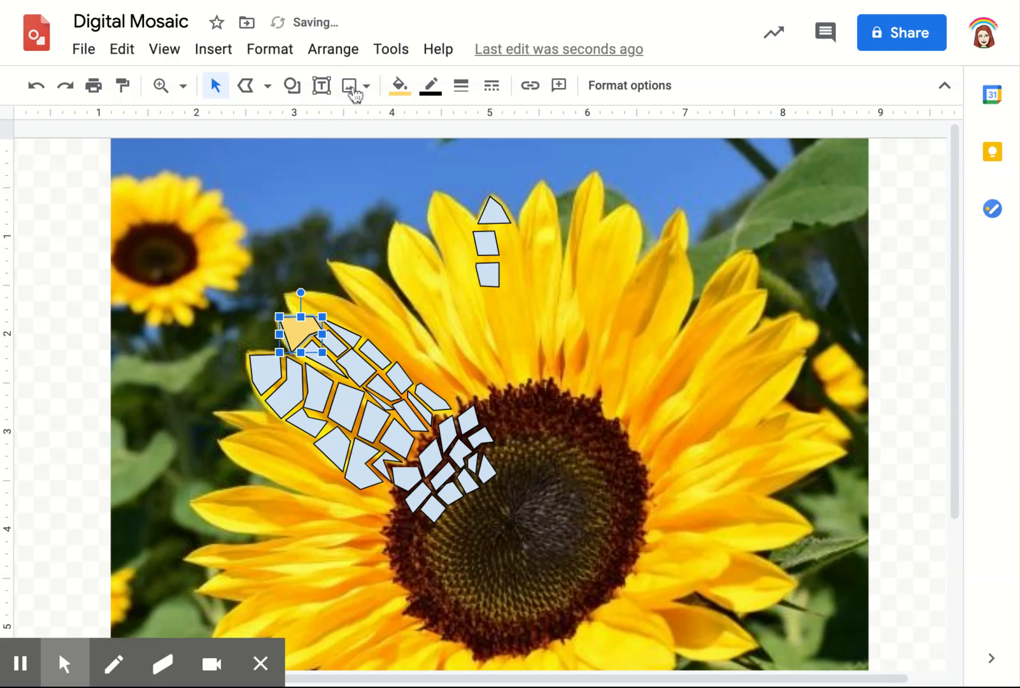
left_click(399, 85)
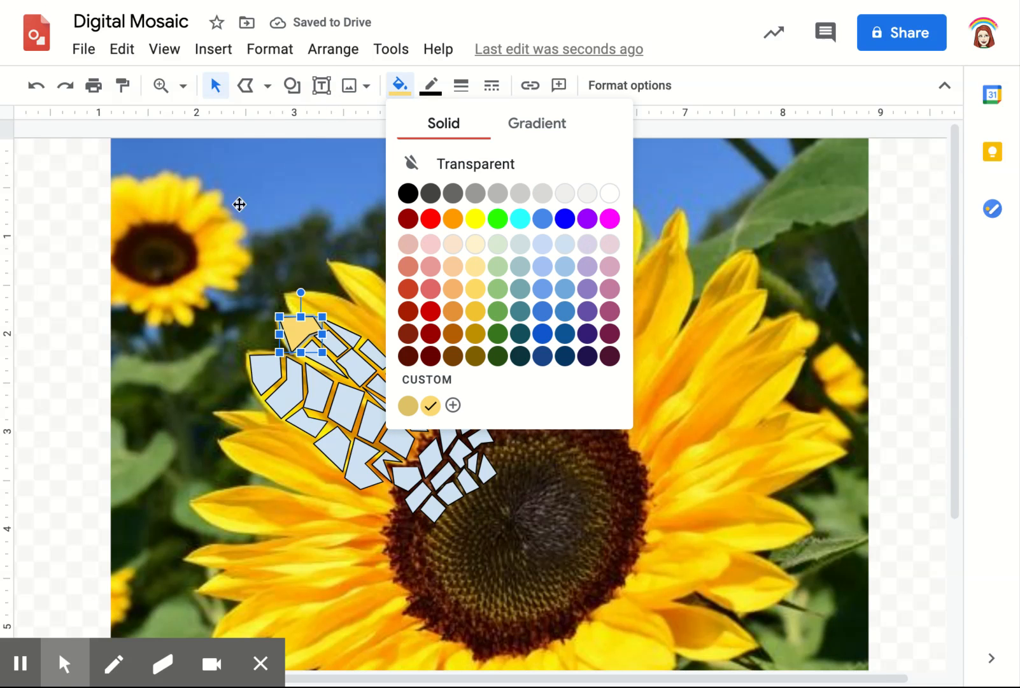
left_click(269, 218)
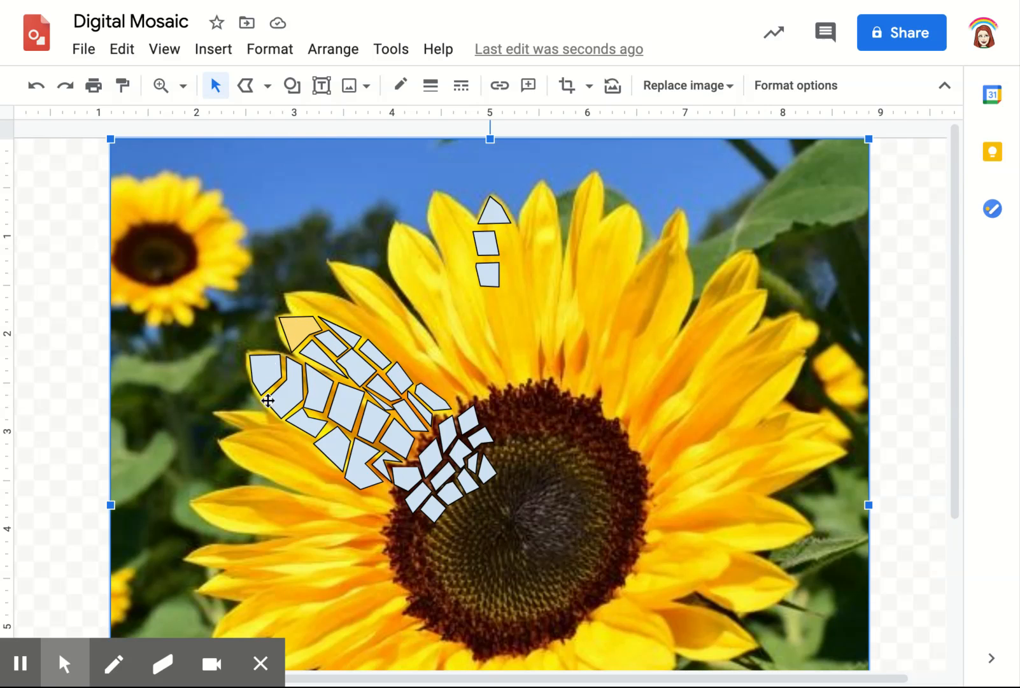
Fill a group of tiles near the tips of the two left-hand petals together with the new custom yellow
left_click(301, 333)
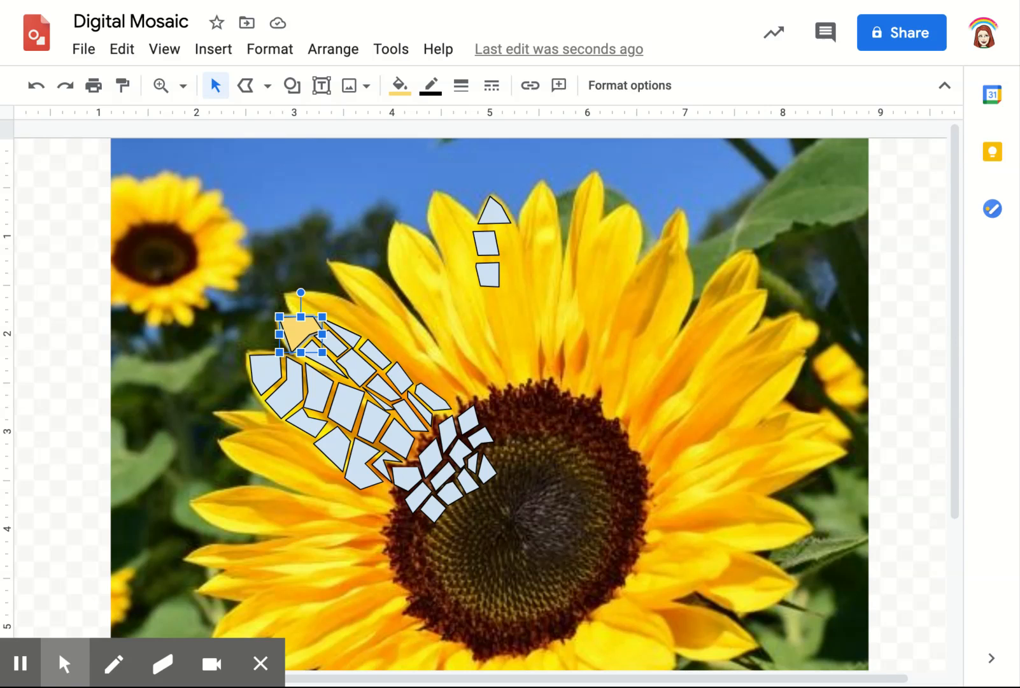
left_click(267, 368, "shift")
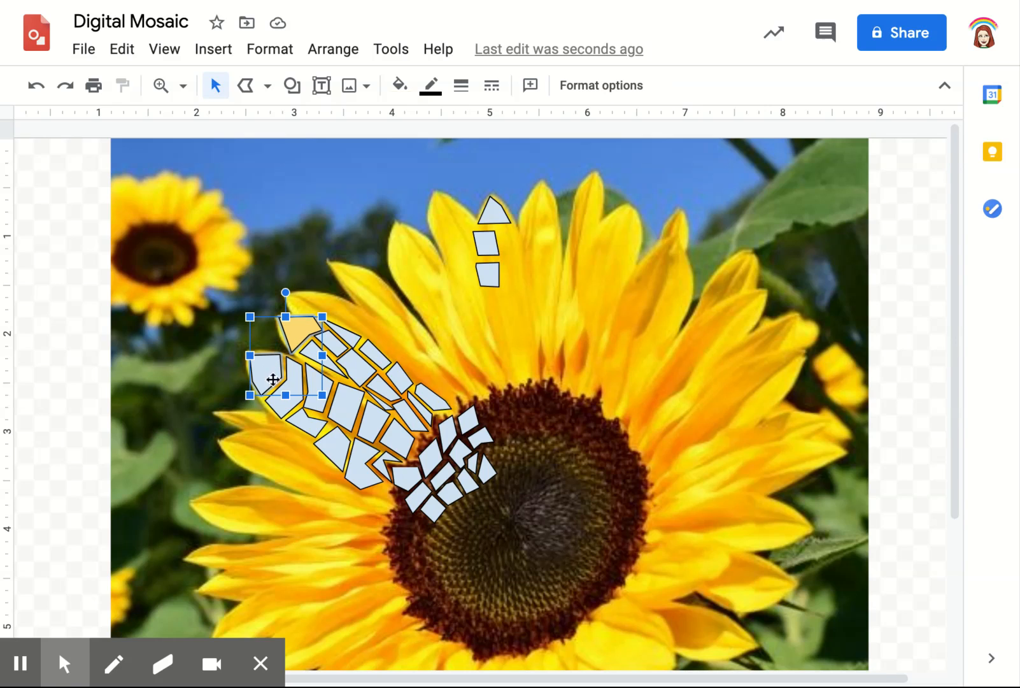
left_click(312, 349, "shift")
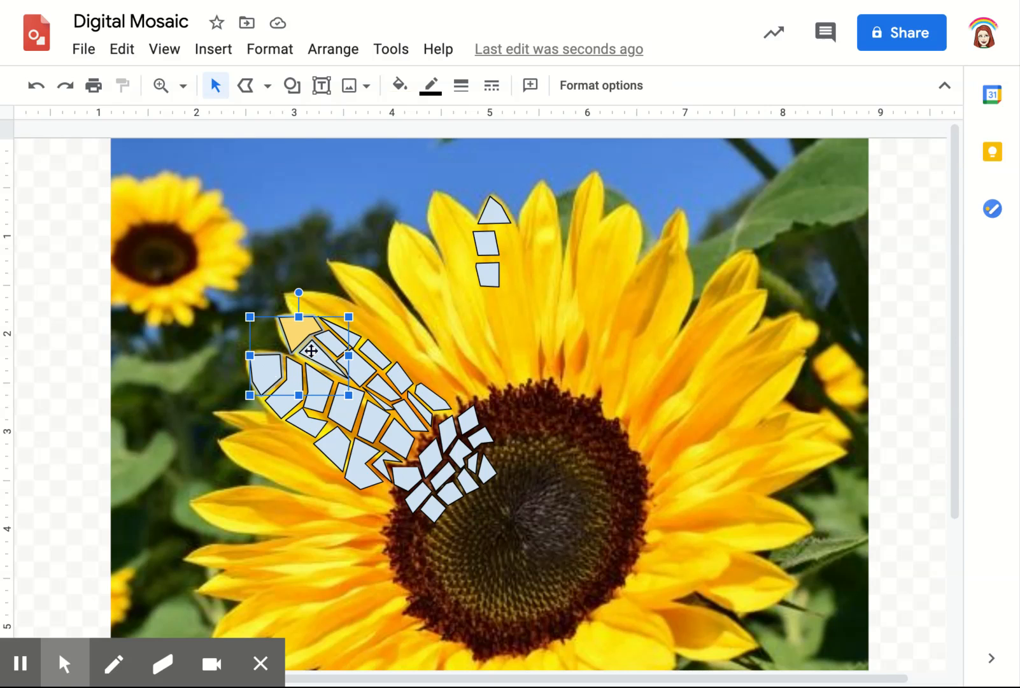
left_click(347, 336, "shift")
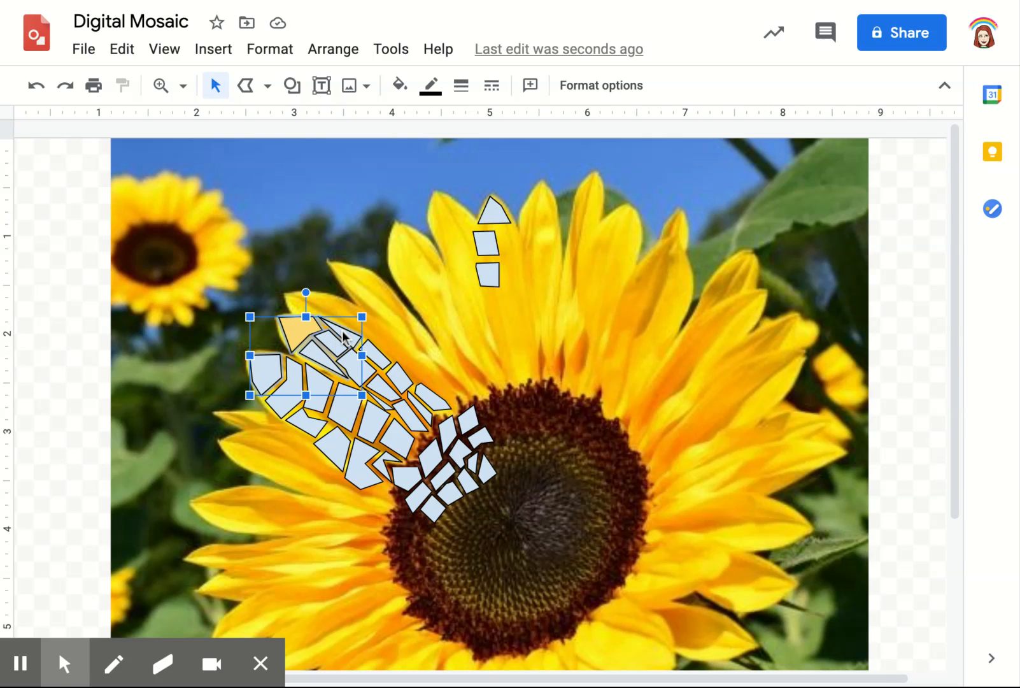
left_click(320, 385, "shift")
left_click(316, 431, "shift")
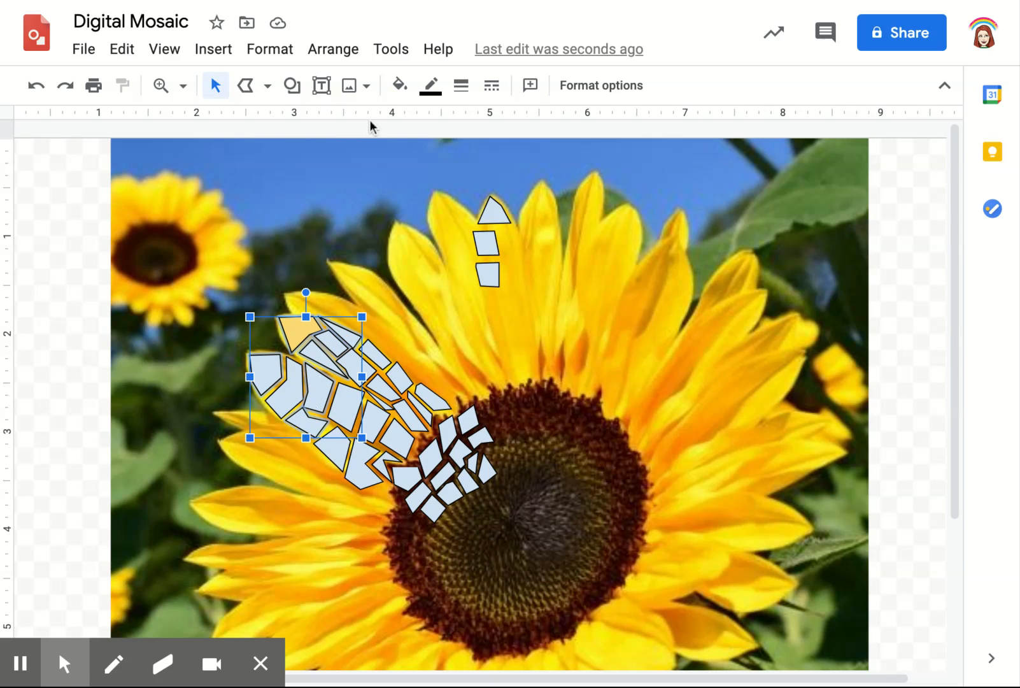
left_click(399, 85)
left_click(431, 405)
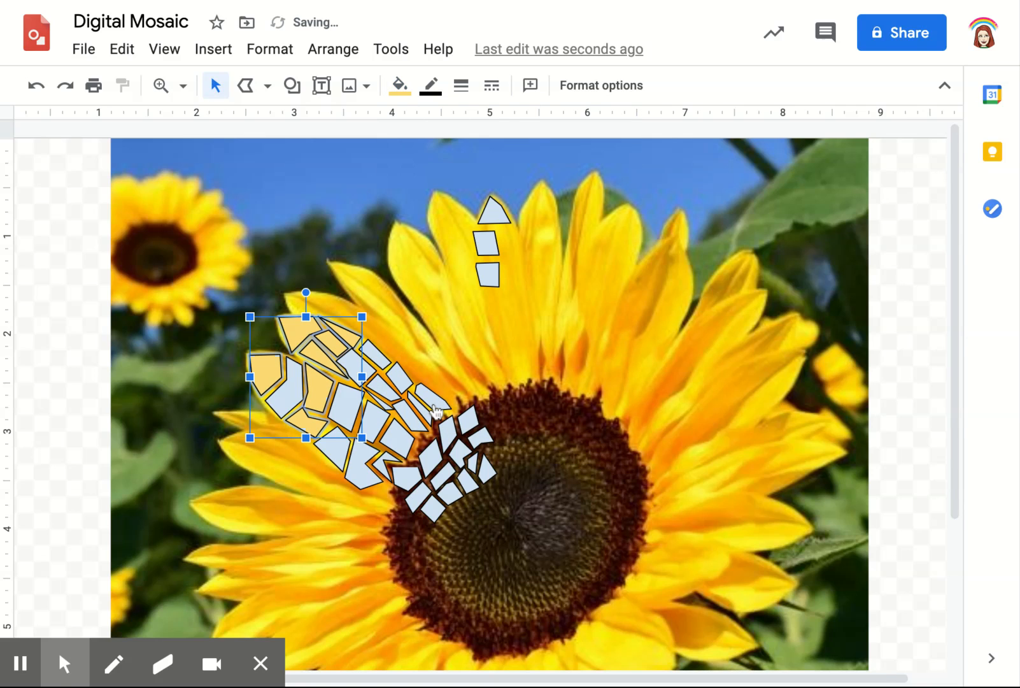
Fill the blue angled tile between the yellow pieces near the lower petal's tip with the same custom yellow
left_click(286, 390)
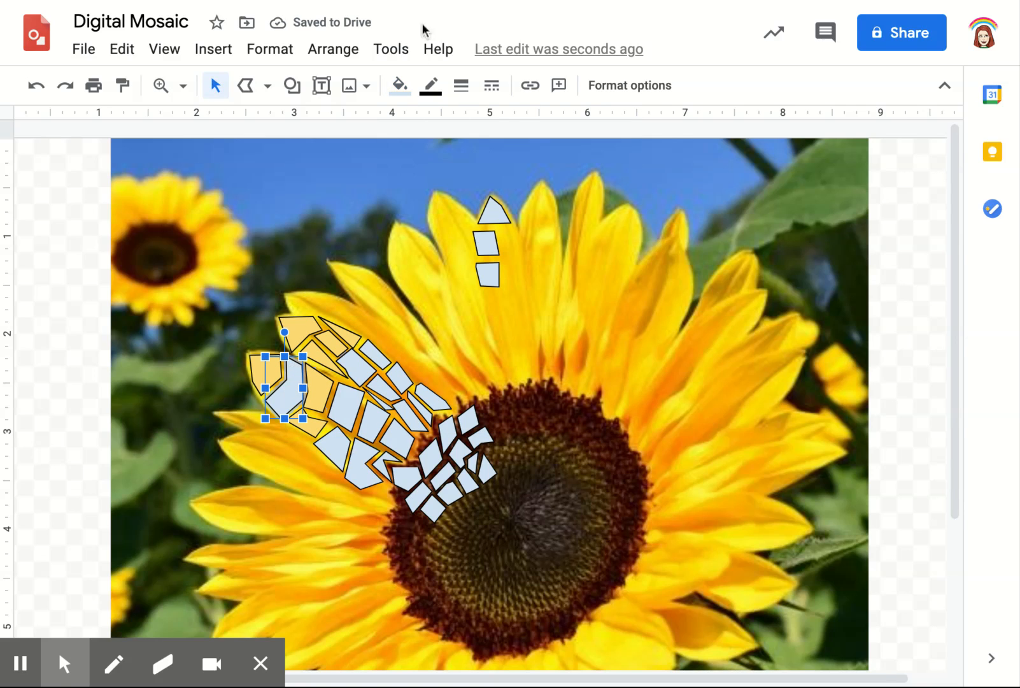
left_click(400, 86)
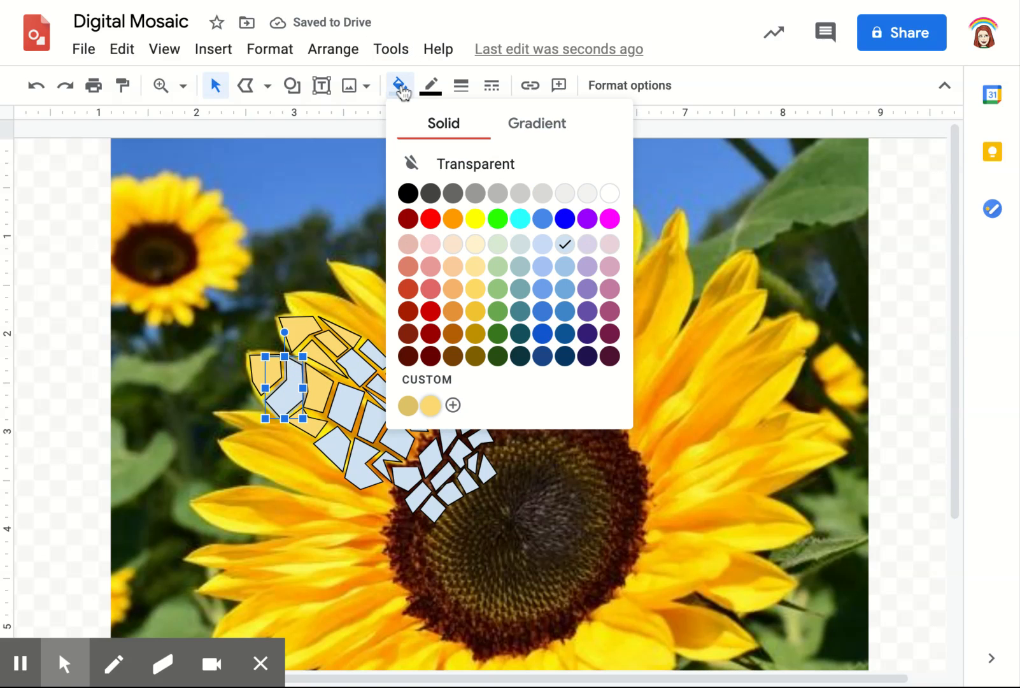
left_click(431, 405)
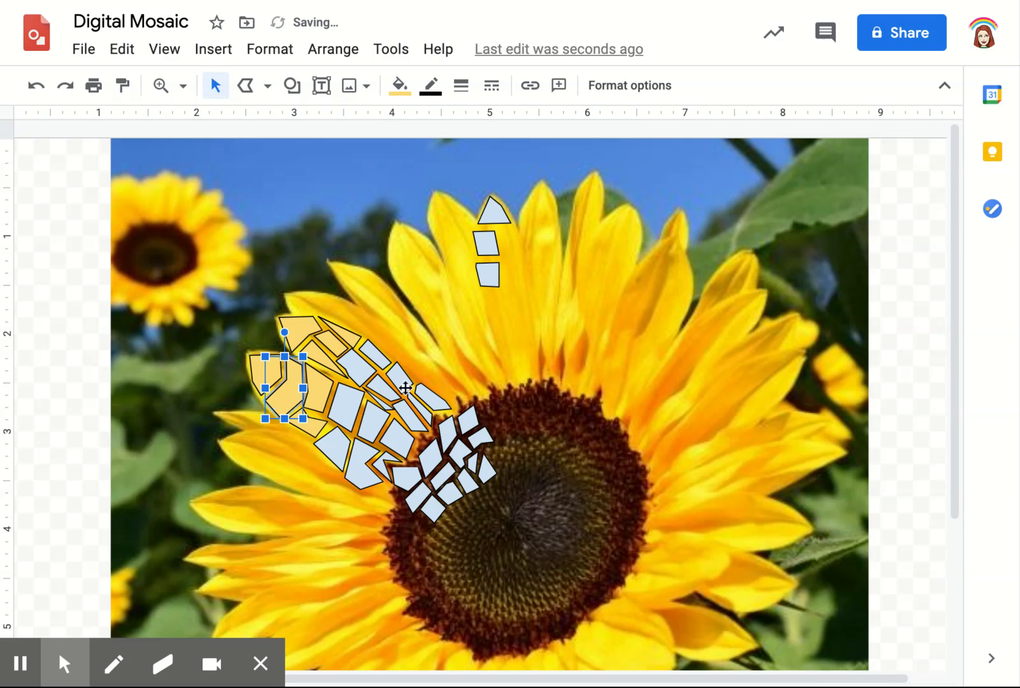
Fill the four-sided tile along the lower edge of the left-hand petal with a darker golden yellow
left_click(338, 455)
left_click(400, 86)
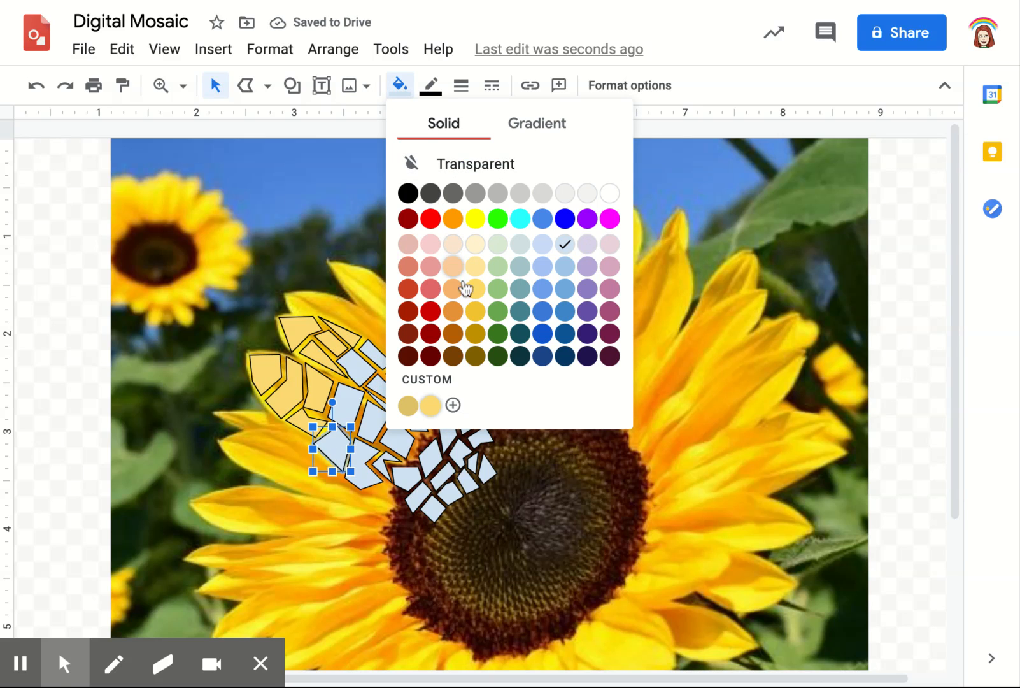
left_click(476, 312)
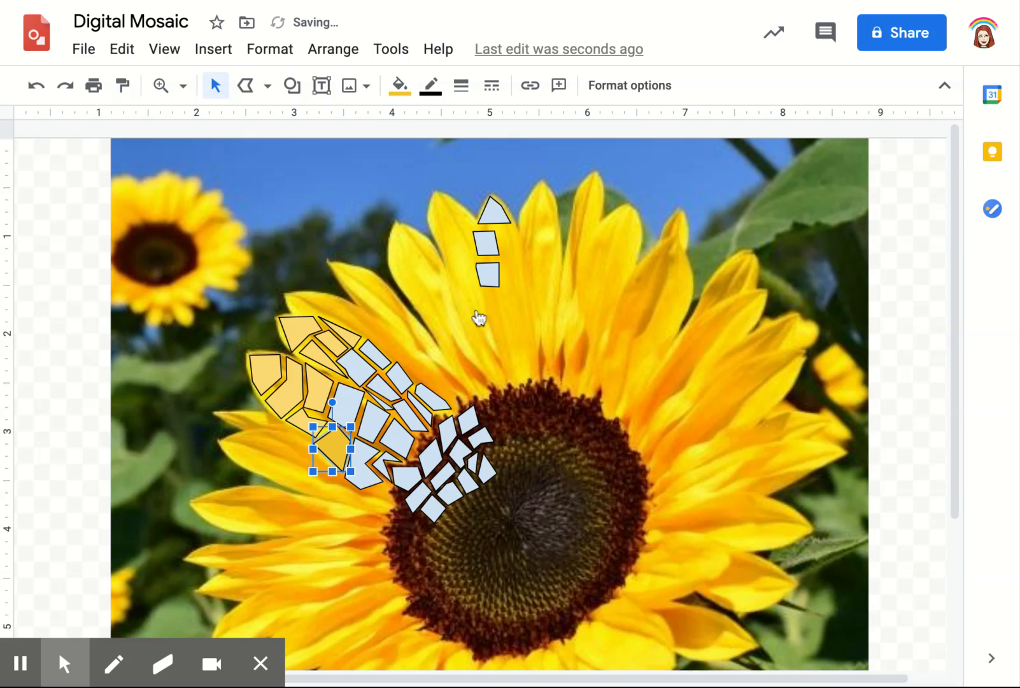
Fill the blue tiles across the middle of the two left-hand petals together with the darker golden yellow
left_click(345, 407, "shift")
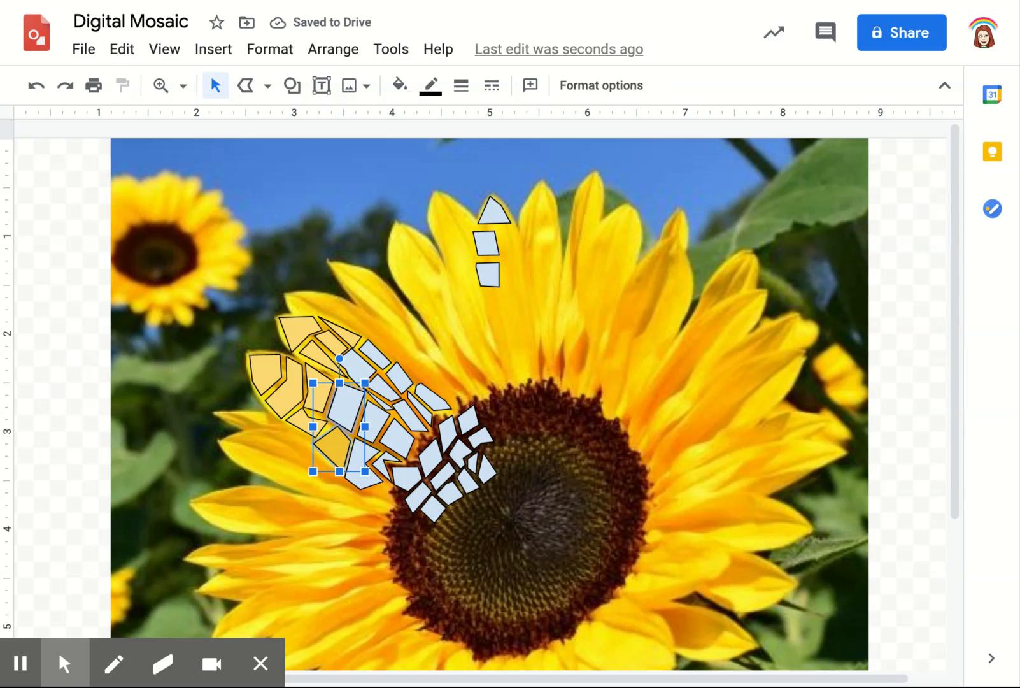
left_click(370, 361, "shift")
left_click(381, 366, "shift")
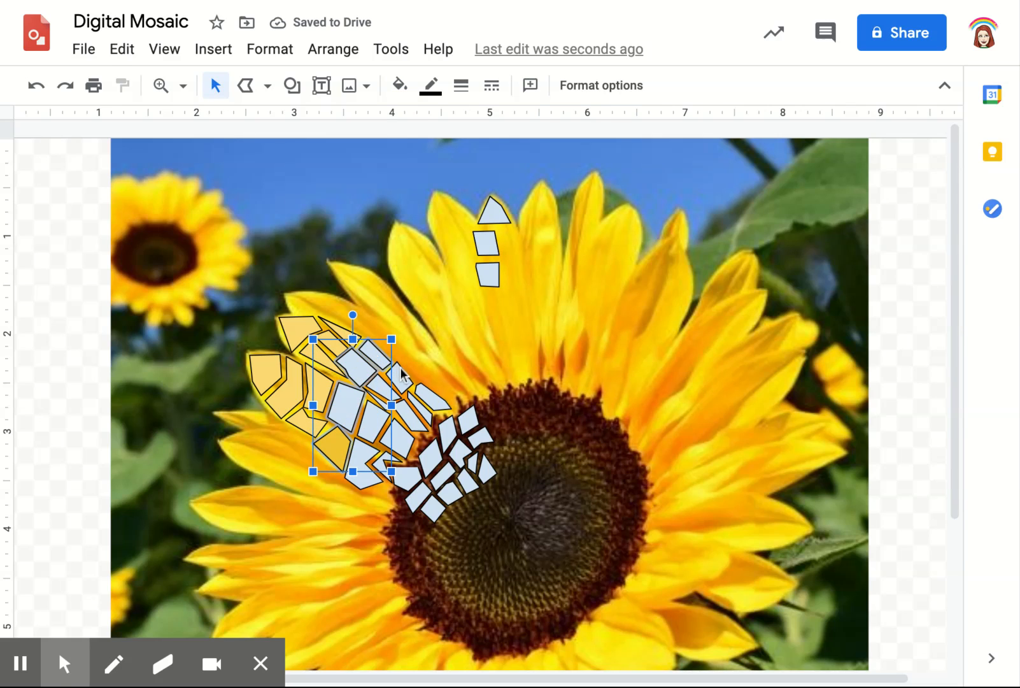
left_click(401, 375, "shift")
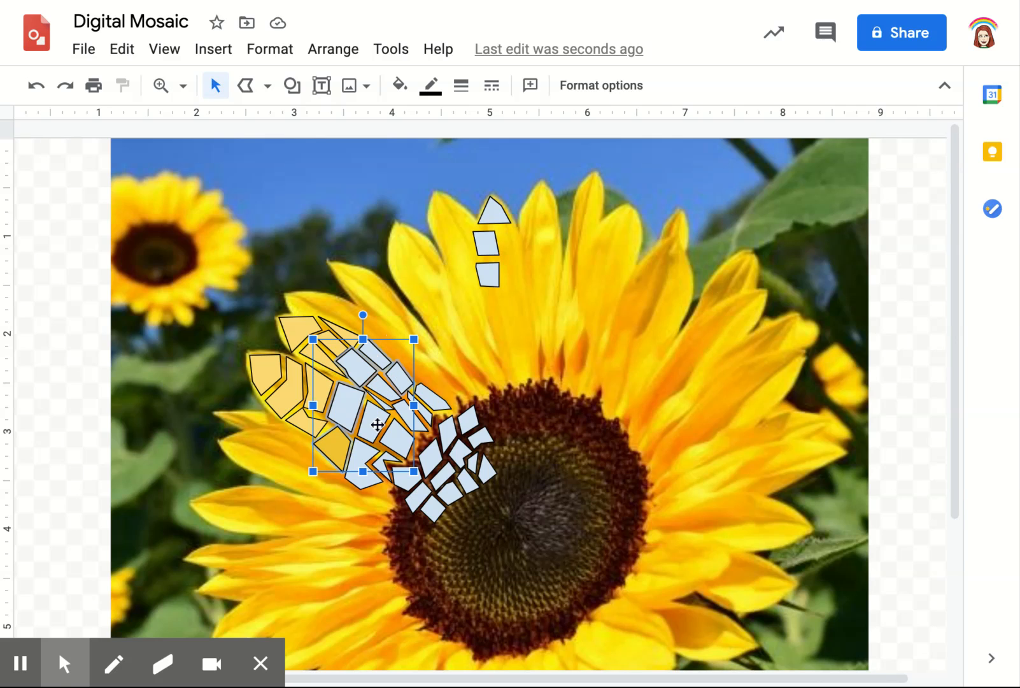
left_click(399, 85)
left_click(475, 290)
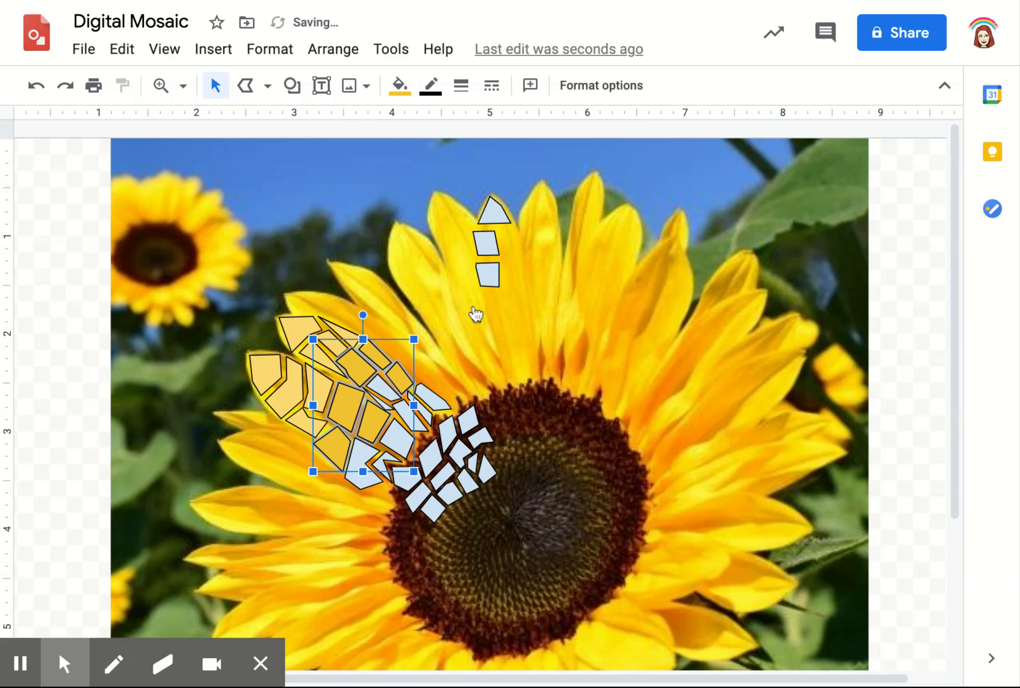
Fill the remaining blue tile in the middle of the upper left-hand petal with the same darker golden yellow and deselect it
left_click(386, 388)
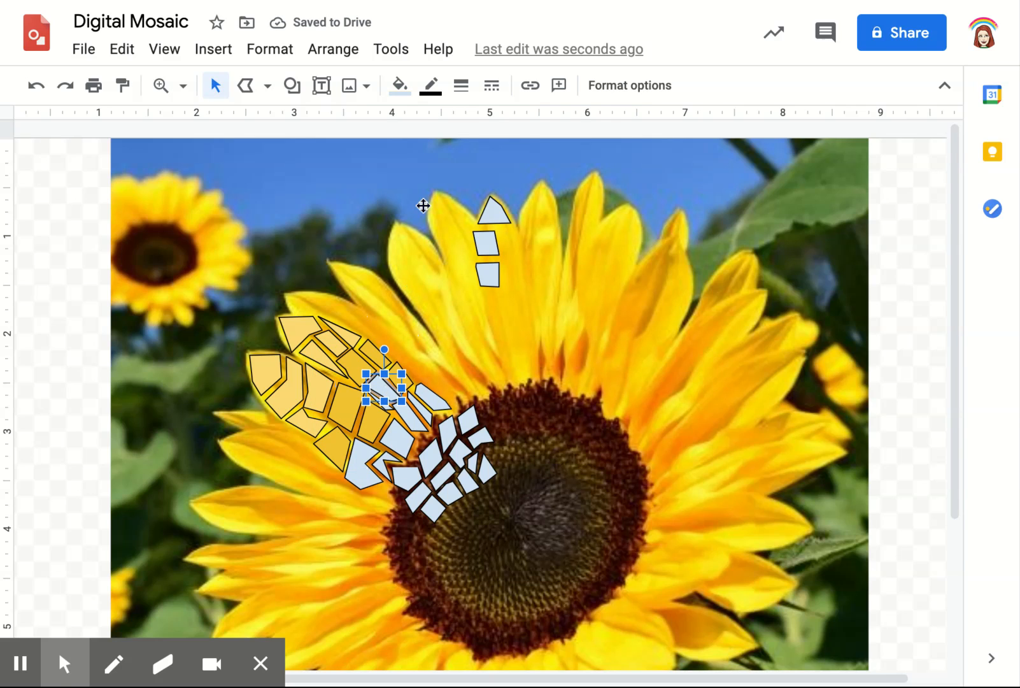
left_click(399, 85)
left_click(475, 311)
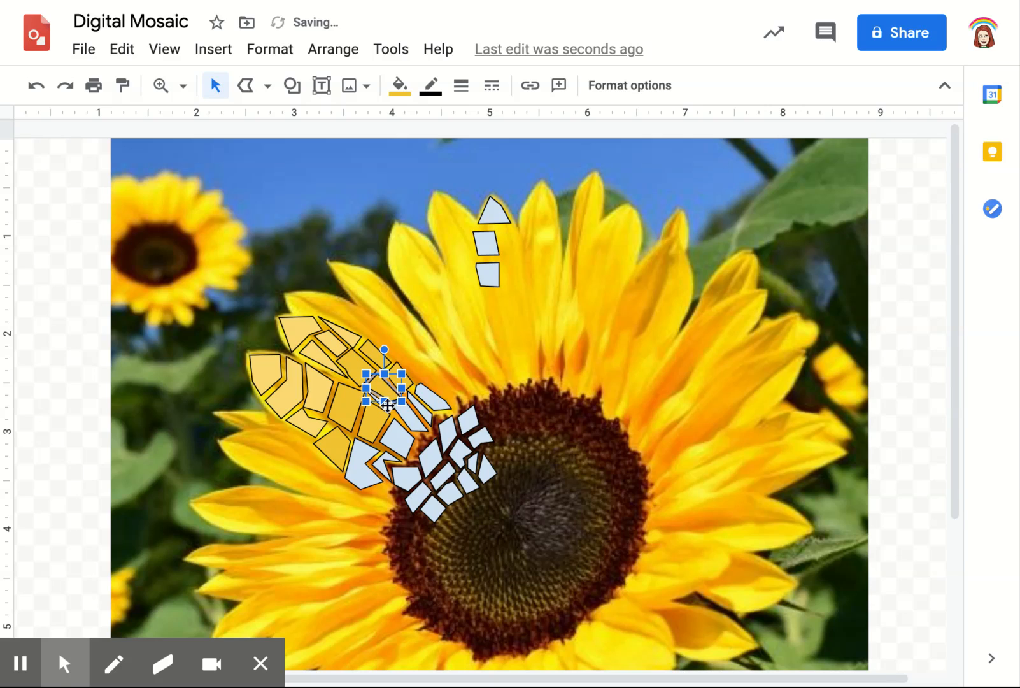
left_click(278, 238)
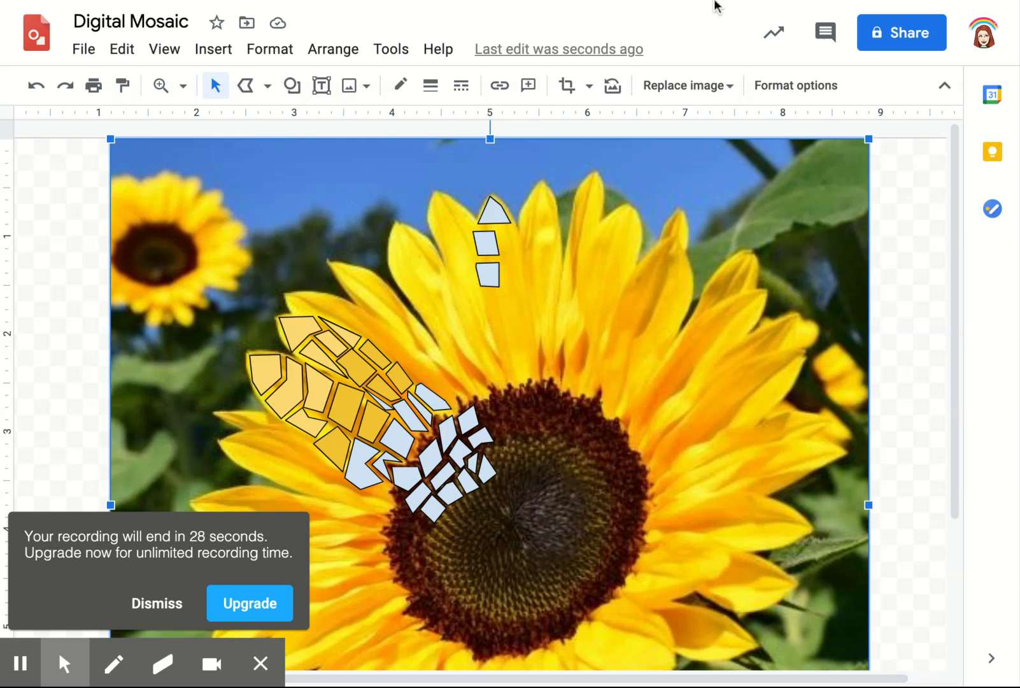
mouse_move(65, 663)
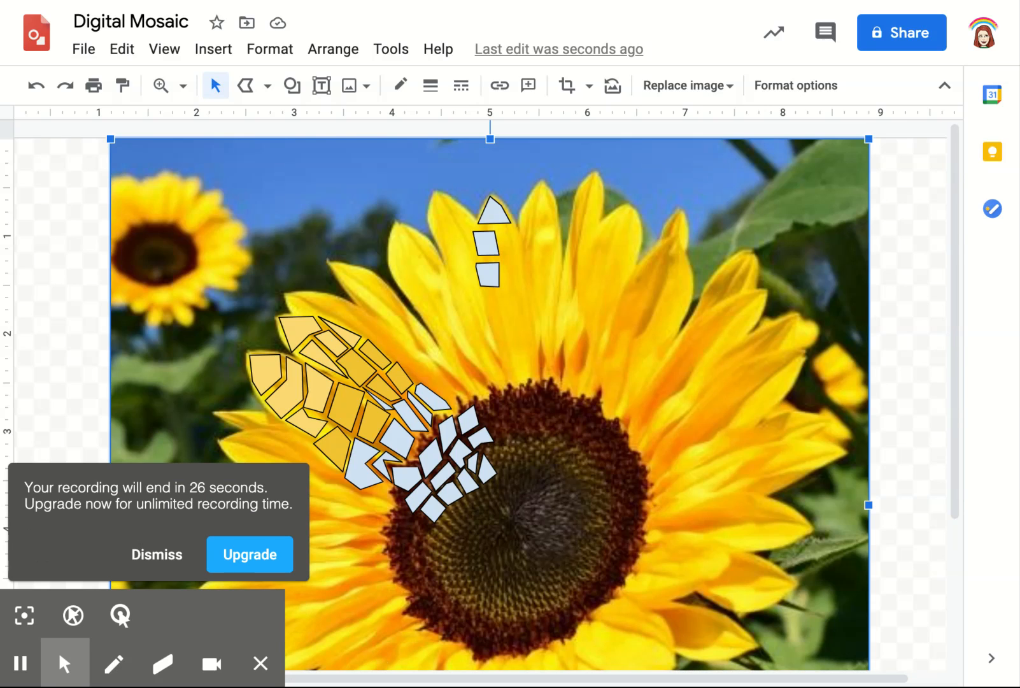